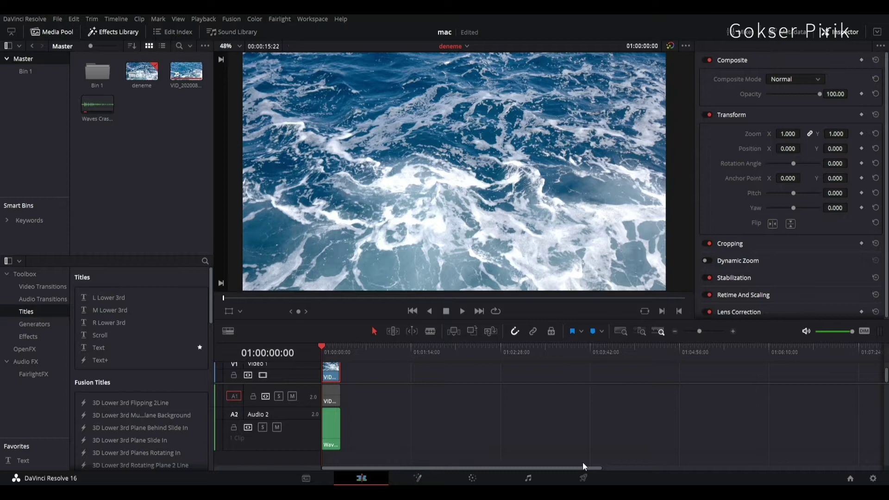
Select the deneme, sea video and Waves Crash clips in the Media Pool.
{"action": "scroll", "coordinate": [366, 401], "scroll_direction": "up", "scroll_amount": 1}
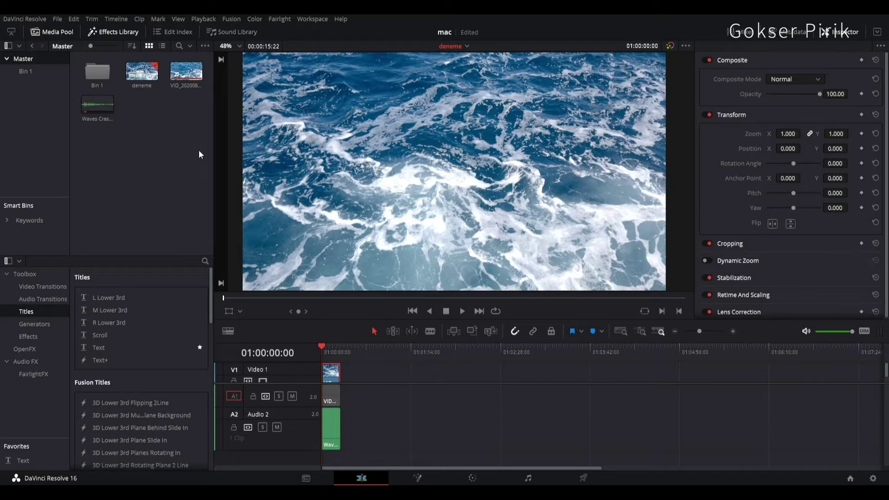
{"action": "left_click_drag", "start_coordinate": [199, 150], "coordinate": [93, 70]}
{"action": "left_click_drag", "start_coordinate": [158, 107], "coordinate": [134, 54]}
{"action": "left_click_drag", "start_coordinate": [190, 152], "coordinate": [126, 60]}
{"action": "left_click_drag", "start_coordinate": [159, 161], "coordinate": [135, 218]}
{"action": "left_click", "coordinate": [102, 121]}
{"action": "left_click_drag", "start_coordinate": [181, 137], "coordinate": [183, 46]}
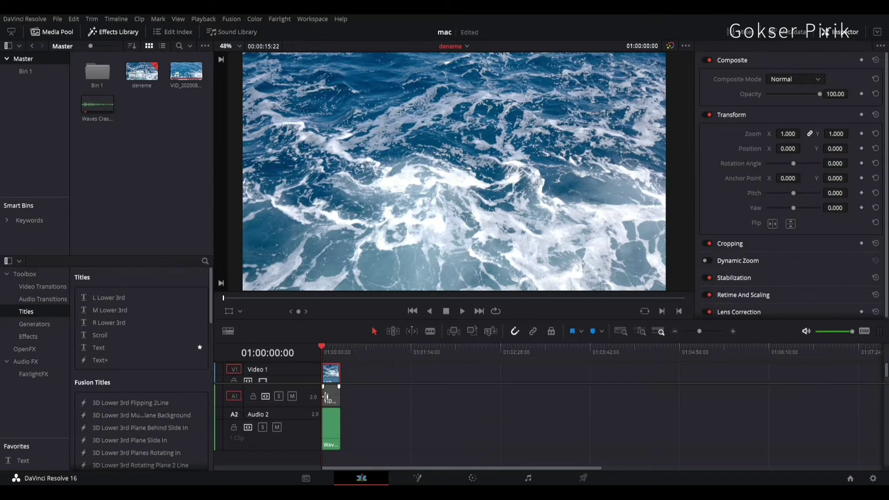
Show the Audio 1 track volume in the Inspector and make the Video 1 track taller.
{"action": "left_click", "coordinate": [294, 389]}
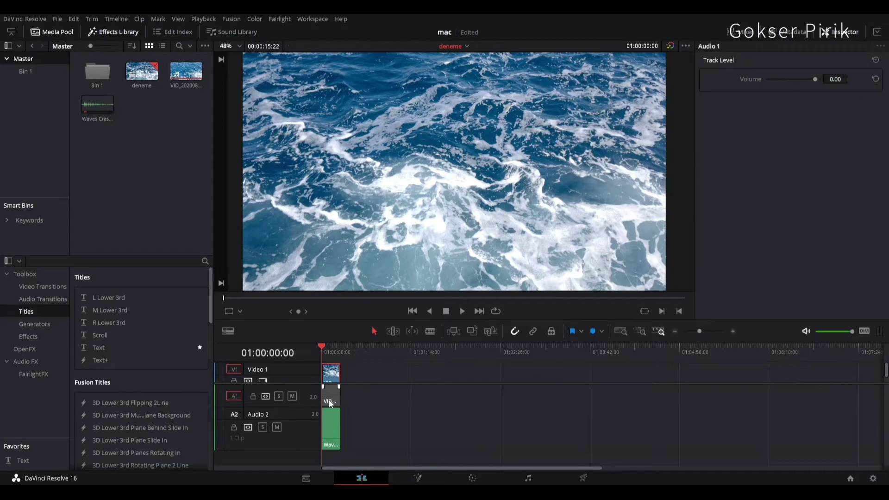
{"action": "left_click_drag", "start_coordinate": [287, 383], "coordinate": [299, 405]}
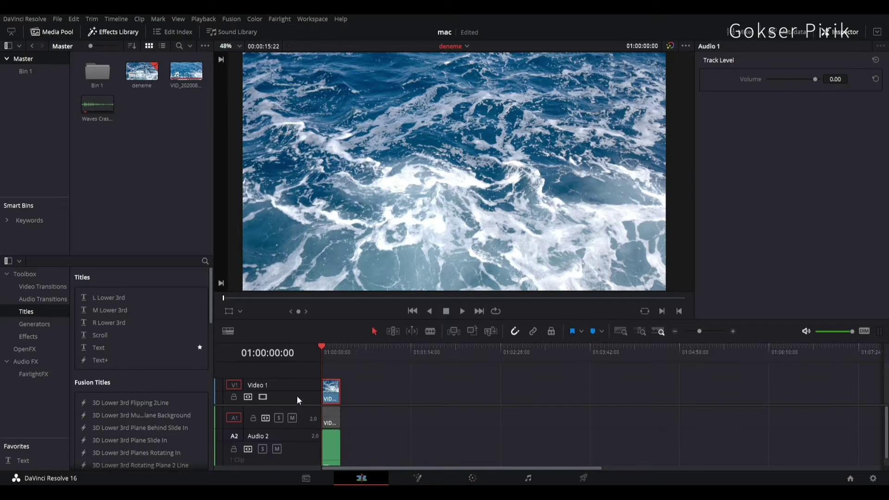
Select the Audio 2 and Waves Crash clips, then scrub through the sea footage.
{"action": "left_click", "coordinate": [332, 444]}
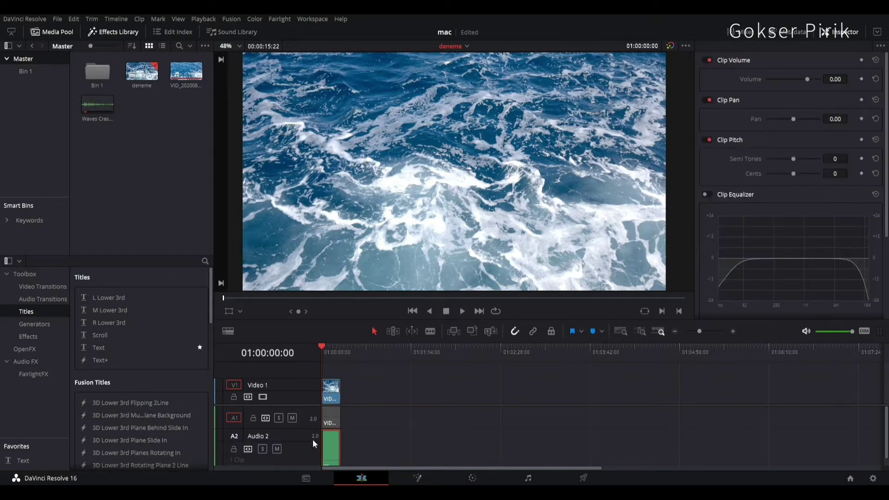
{"action": "mouse_move", "coordinate": [328, 424]}
{"action": "left_click_drag", "start_coordinate": [124, 142], "coordinate": [85, 98]}
{"action": "left_click_drag", "start_coordinate": [361, 304], "coordinate": [631, 307]}
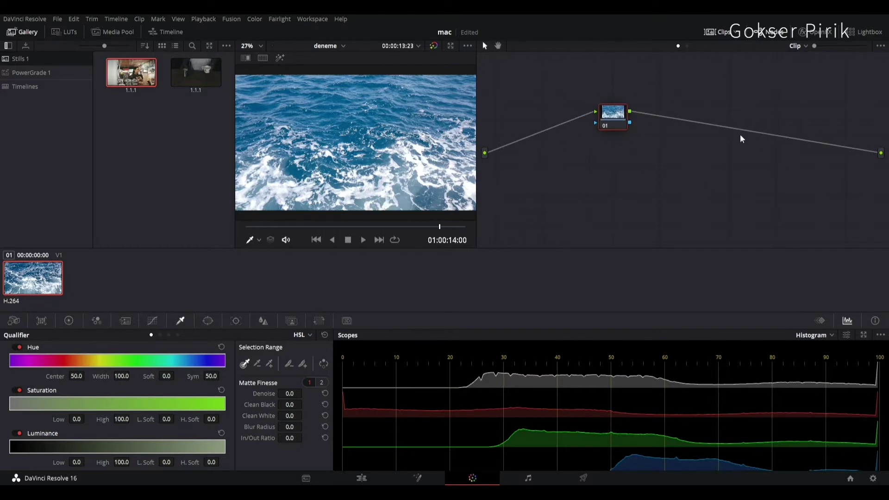
Compare the Color Wheels, RGB Mixer and Curves palettes for node 01, ending on Curves.
{"action": "left_click", "coordinate": [70, 318]}
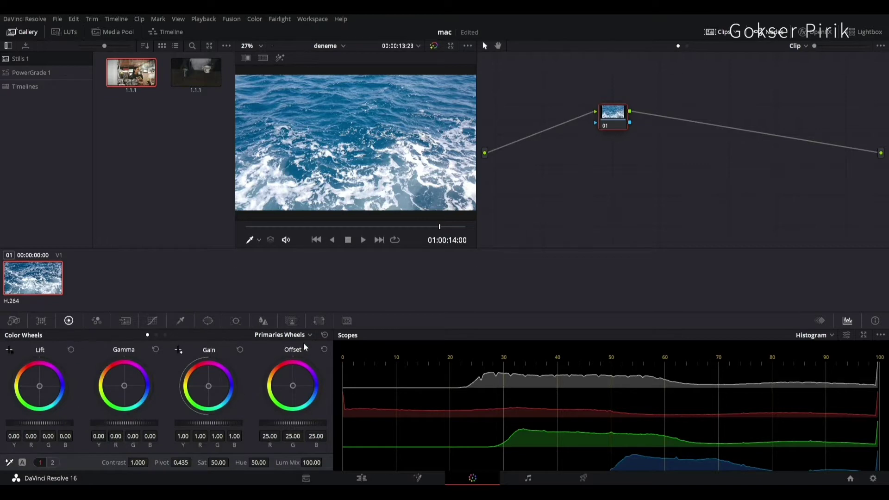
{"action": "left_click", "coordinate": [153, 321]}
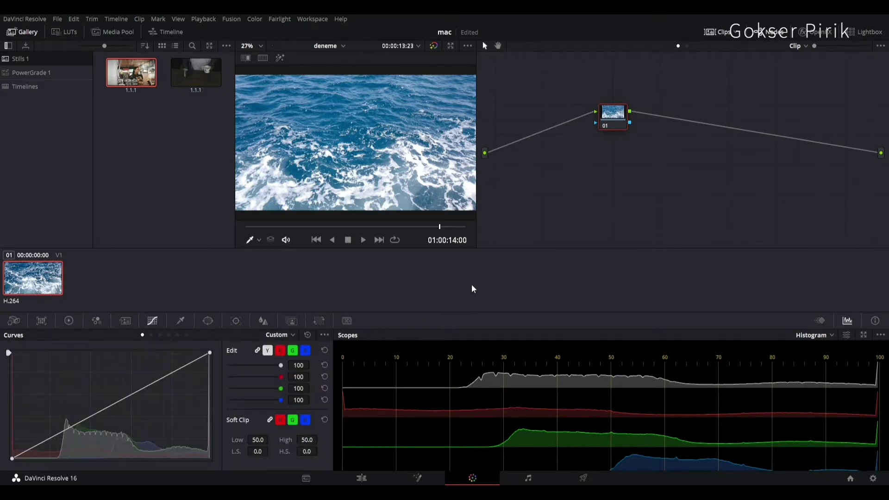
{"action": "left_click", "coordinate": [69, 320]}
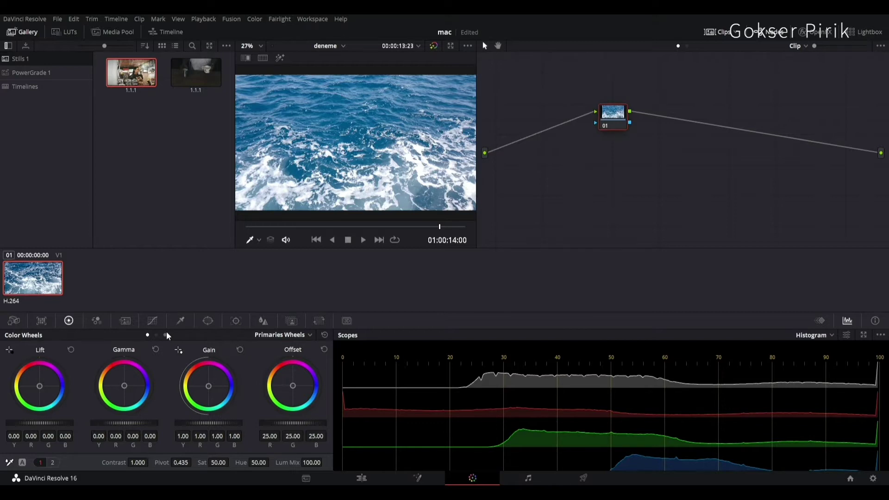
{"action": "left_click", "coordinate": [153, 321]}
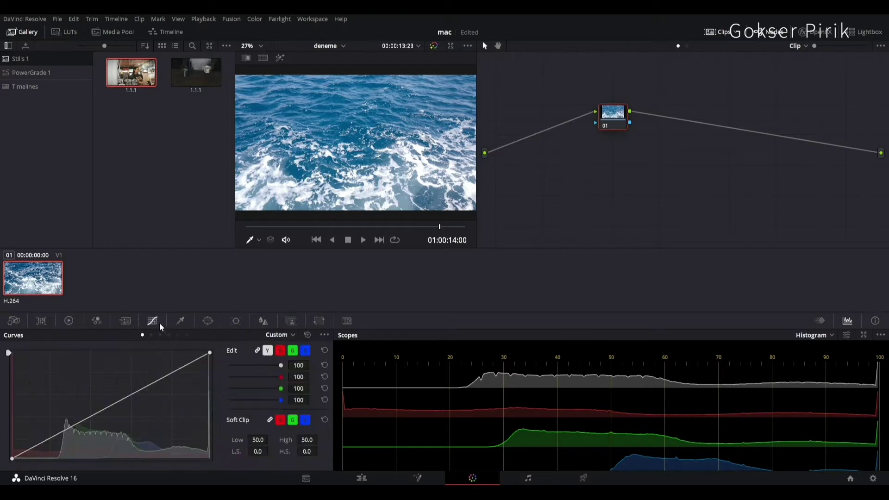
{"action": "left_click", "coordinate": [66, 322]}
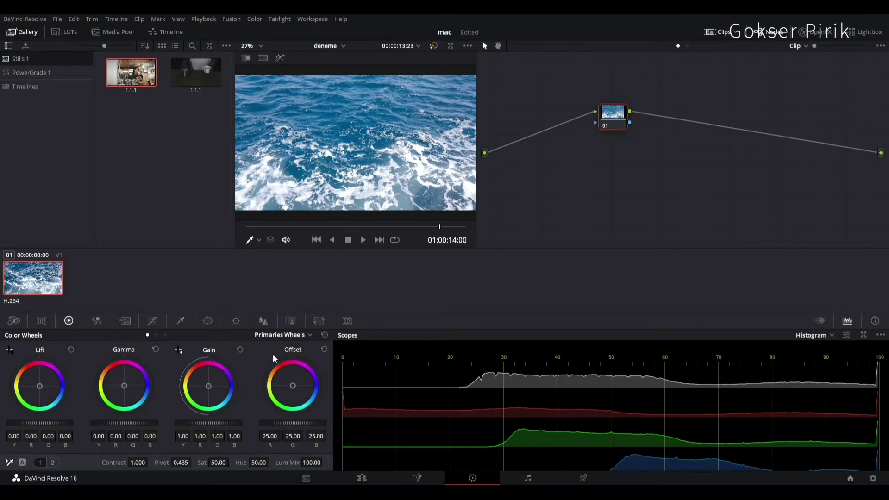
{"action": "left_click", "coordinate": [153, 322]}
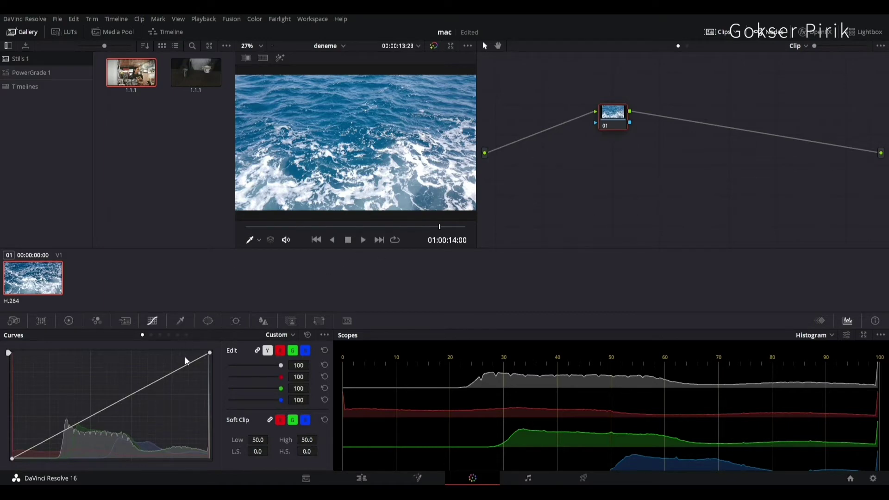
{"action": "left_click", "coordinate": [79, 325]}
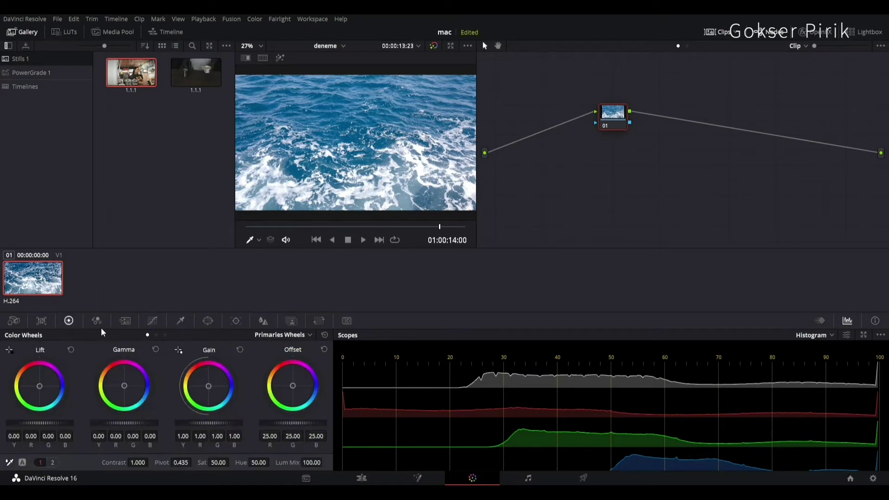
{"action": "left_click", "coordinate": [153, 323]}
{"action": "left_click", "coordinate": [76, 320]}
{"action": "left_click", "coordinate": [96, 321]}
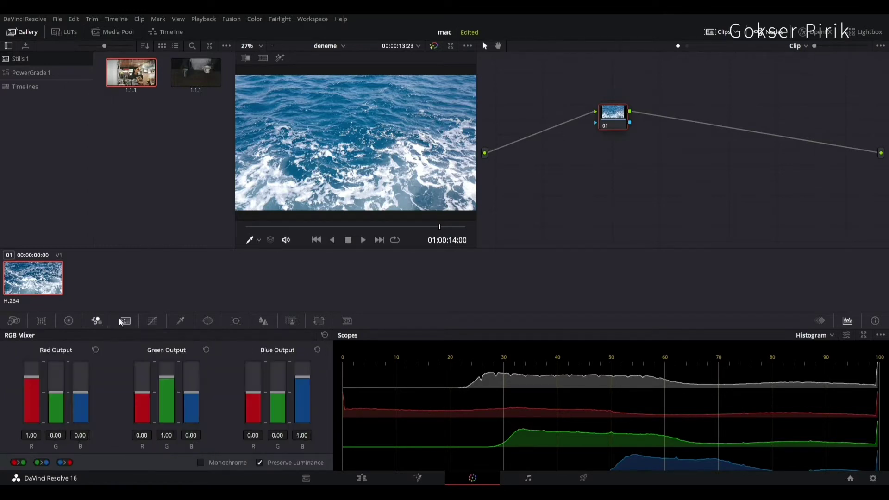
{"action": "left_click", "coordinate": [153, 320]}
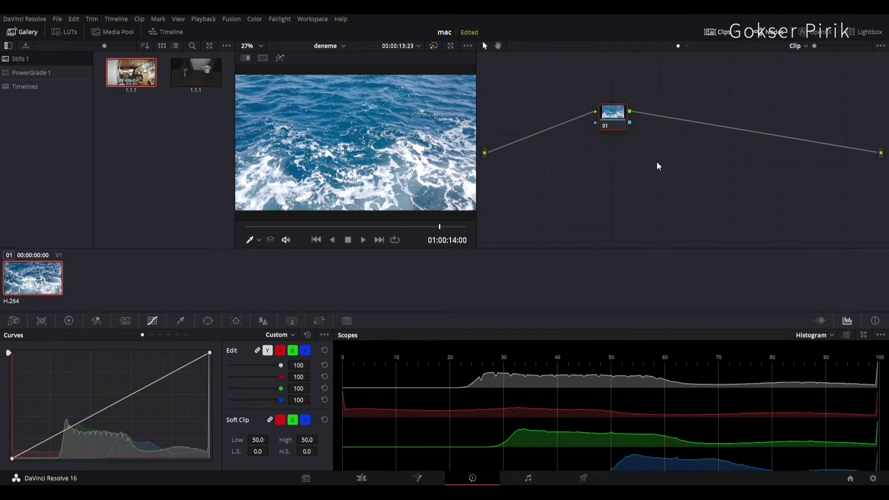
Add serial node 02 with Alt+S and arrange it beside node 01.
{"action": "key", "text": "alt+s"}
{"action": "left_click_drag", "start_coordinate": [614, 116], "coordinate": [570, 103]}
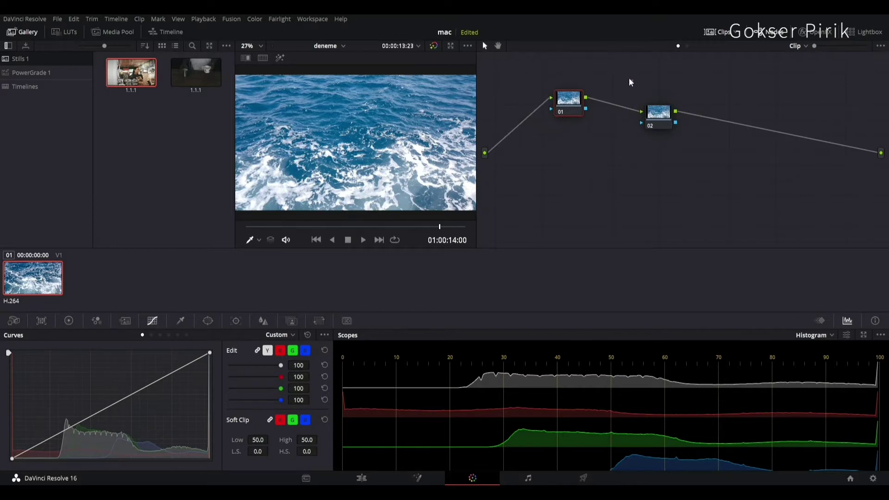
{"action": "left_click_drag", "start_coordinate": [629, 82], "coordinate": [831, 158]}
{"action": "left_click_drag", "start_coordinate": [558, 103], "coordinate": [527, 139]}
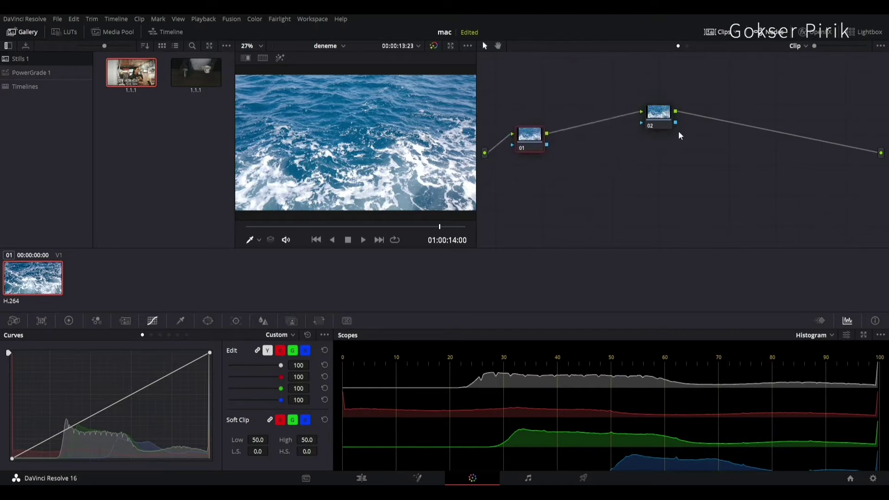
{"action": "left_click_drag", "start_coordinate": [654, 114], "coordinate": [621, 130]}
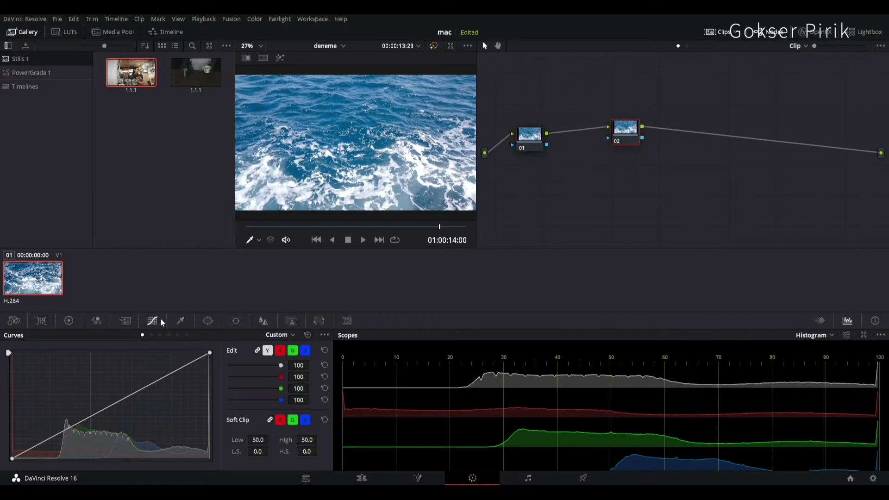
Shape node 02's custom curve into an S-curve with brighter highlights, darker shadows, lifted blacks.
{"action": "left_click_drag", "start_coordinate": [179, 369], "coordinate": [172, 366]}
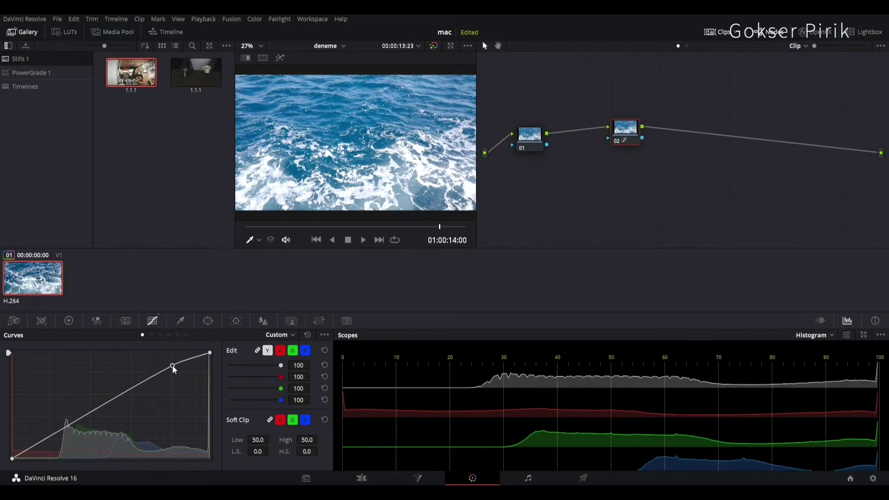
{"action": "left_click_drag", "start_coordinate": [54, 431], "coordinate": [53, 438]}
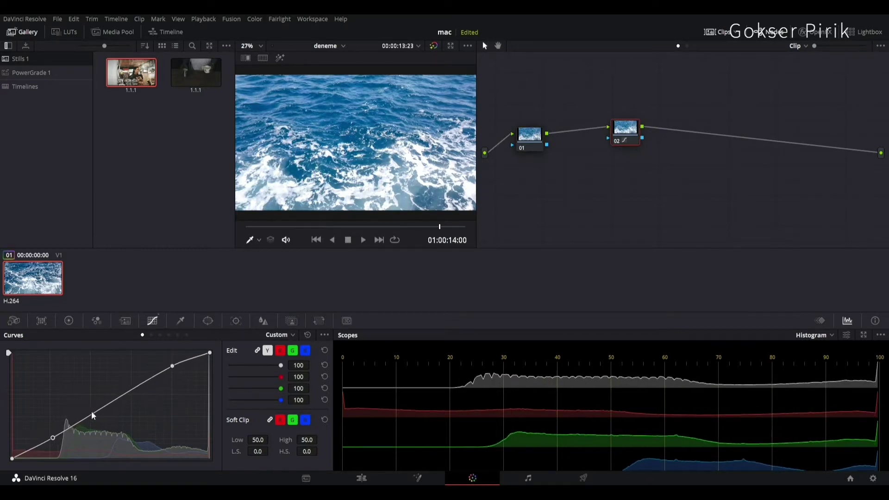
{"action": "mouse_move", "coordinate": [106, 400]}
{"action": "left_mouse_down"}
{"action": "mouse_move", "coordinate": [107, 389]}
{"action": "mouse_move", "coordinate": [110, 410]}
{"action": "left_mouse_up"}
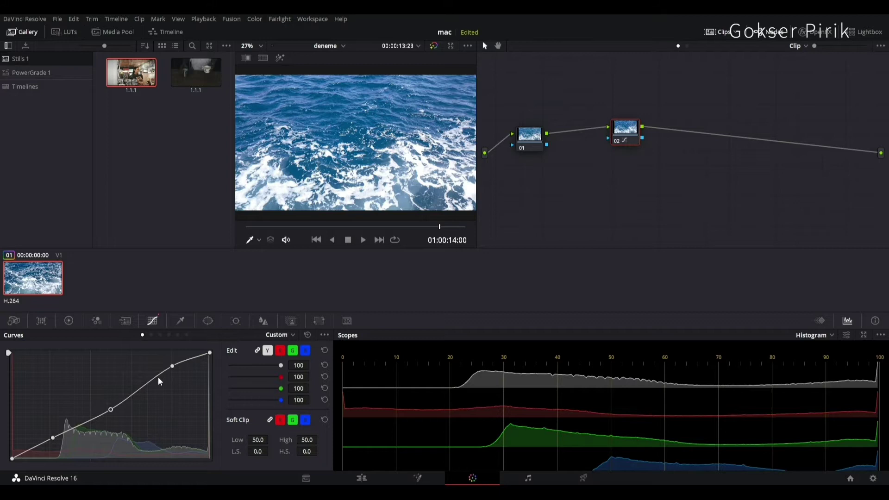
{"action": "left_click_drag", "start_coordinate": [11, 458], "coordinate": [12, 456]}
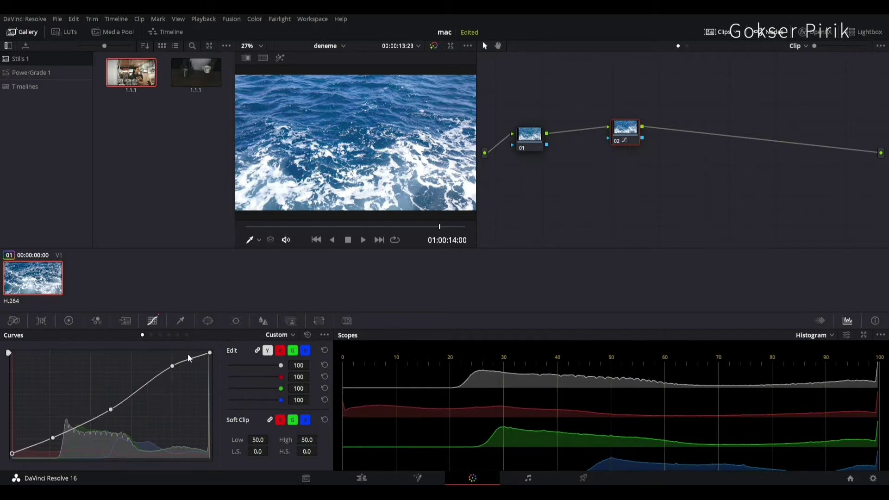
{"action": "left_click_drag", "start_coordinate": [208, 356], "coordinate": [170, 369]}
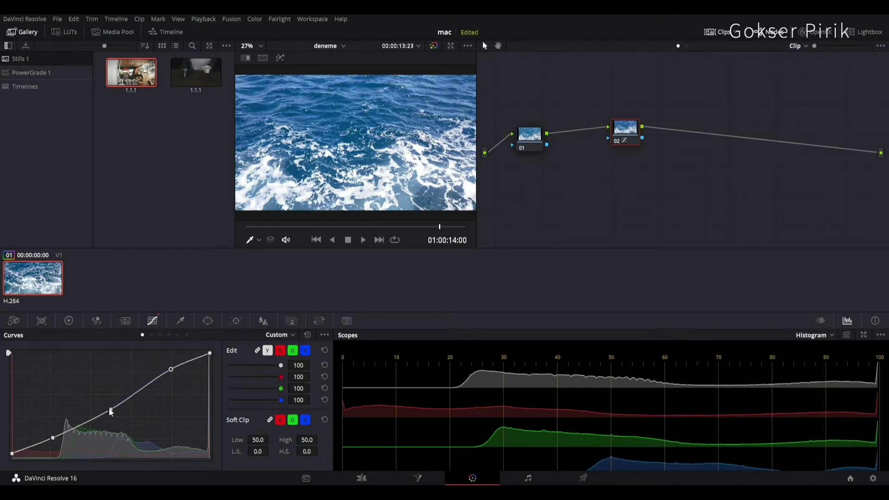
{"action": "left_click_drag", "start_coordinate": [56, 437], "coordinate": [51, 437]}
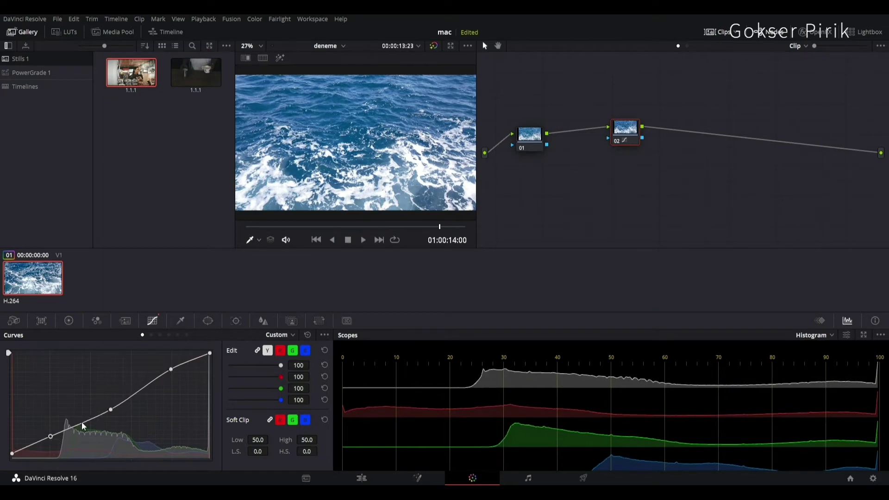
{"action": "mouse_move", "coordinate": [113, 413]}
{"action": "left_mouse_down"}
{"action": "mouse_move", "coordinate": [110, 406]}
{"action": "mouse_move", "coordinate": [115, 415]}
{"action": "left_mouse_up"}
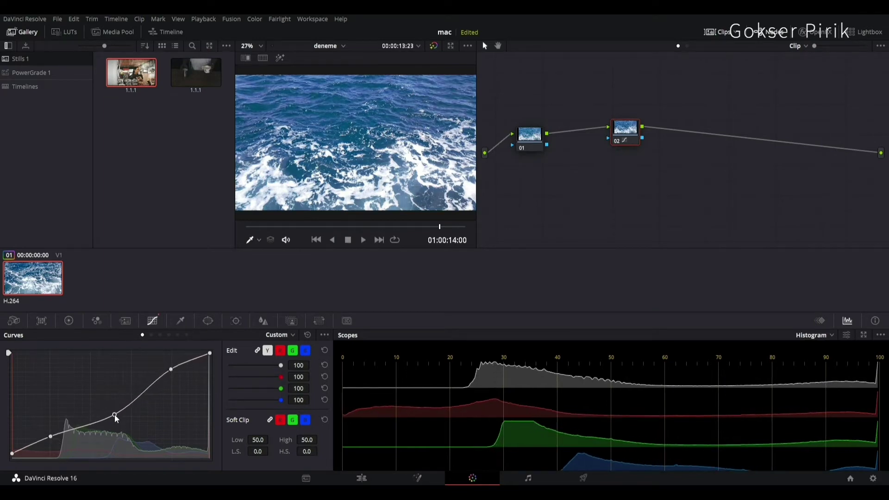
{"action": "left_click", "coordinate": [69, 321]}
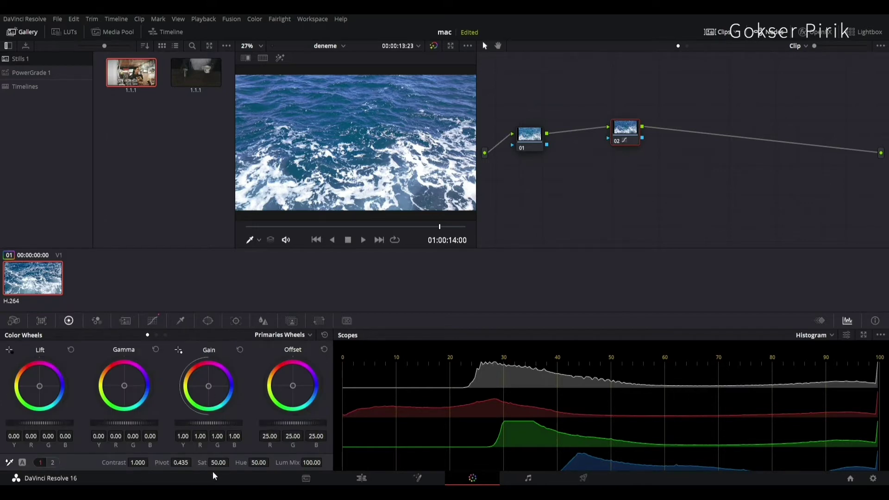
Adjust node 02's primaries: saturation 47.40, pivot 0.387, and hue 53.60.
{"action": "mouse_move", "coordinate": [218, 462]}
{"action": "left_mouse_down"}
{"action": "mouse_move", "coordinate": [204, 462]}
{"action": "mouse_move", "coordinate": [208, 456]}
{"action": "left_mouse_up"}
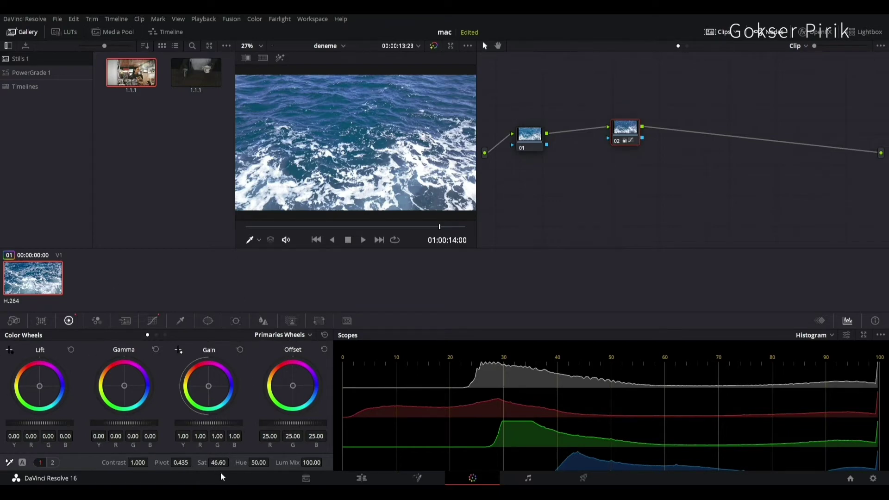
{"action": "mouse_move", "coordinate": [218, 462]}
{"action": "left_mouse_down"}
{"action": "mouse_move", "coordinate": [228, 462]}
{"action": "mouse_move", "coordinate": [221, 462]}
{"action": "left_mouse_up"}
{"action": "left_click", "coordinate": [153, 321]}
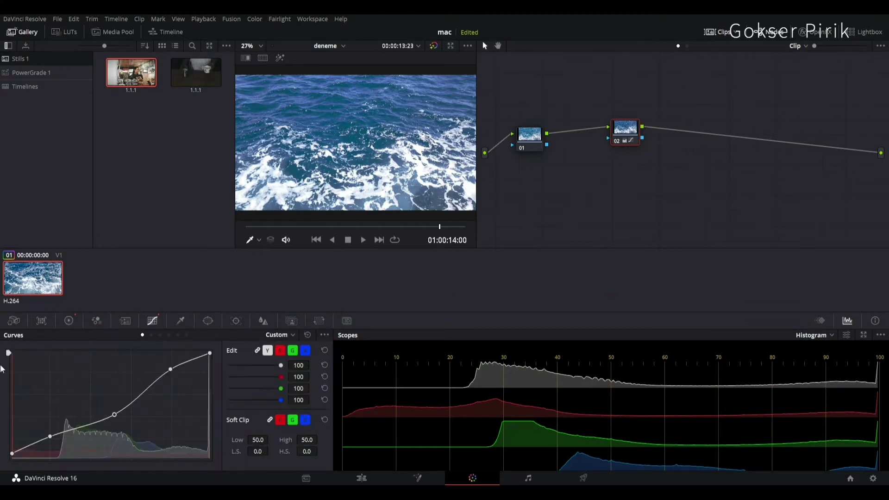
{"action": "left_click", "coordinate": [67, 323]}
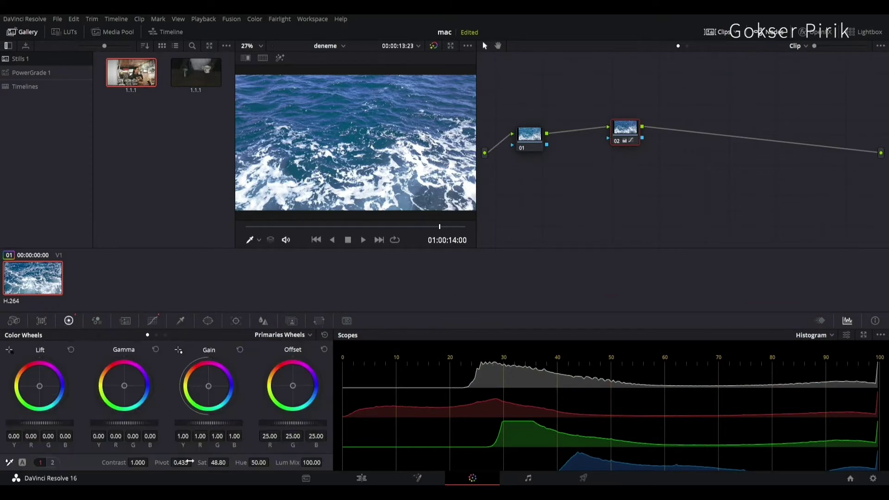
{"action": "left_click_drag", "start_coordinate": [181, 462], "coordinate": [136, 463]}
{"action": "left_click_drag", "start_coordinate": [258, 462], "coordinate": [260, 463]}
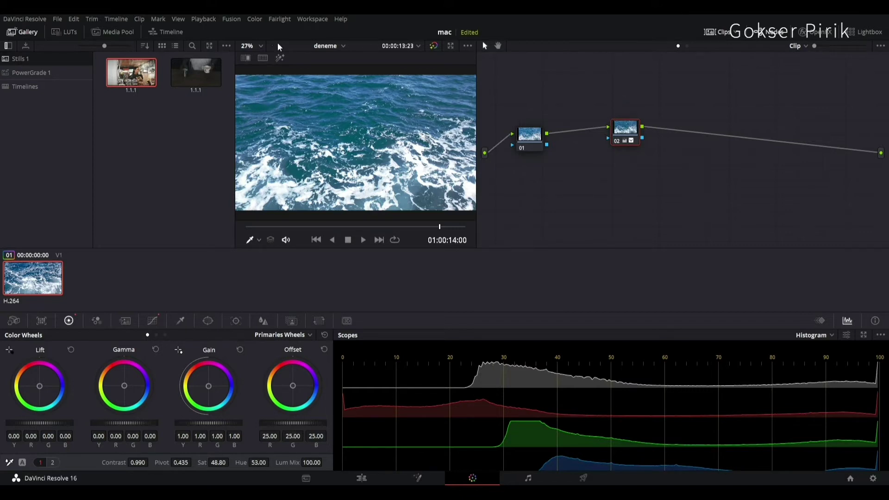
{"action": "left_click_drag", "start_coordinate": [257, 462], "coordinate": [296, 462]}
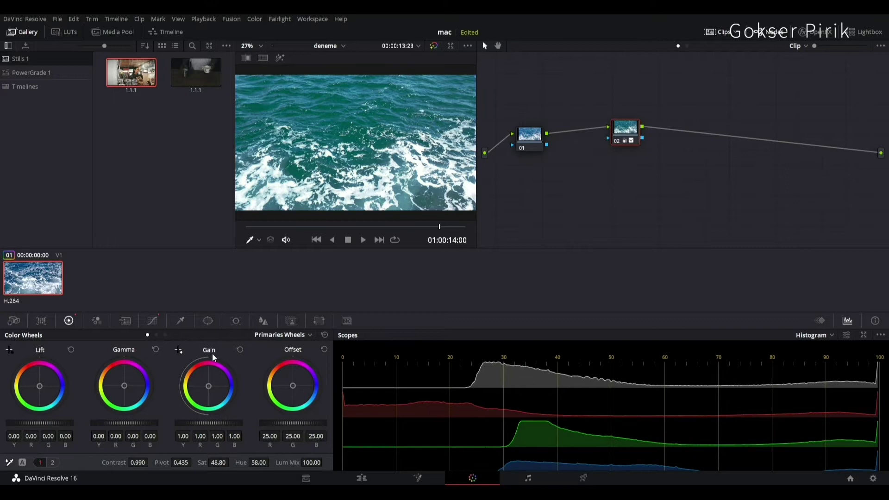
Review the hue and luminance curve pages, then set node 02's hue to 54.60.
{"action": "left_click", "coordinate": [153, 321]}
{"action": "left_click", "coordinate": [155, 333]}
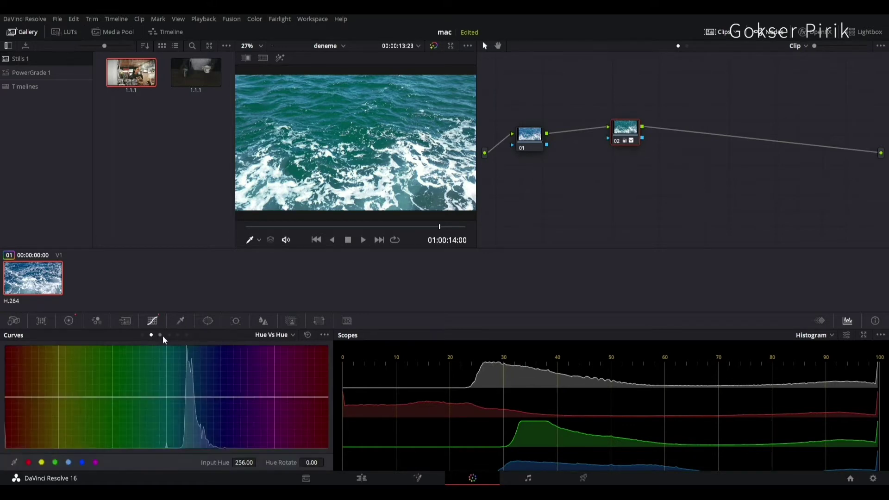
{"action": "left_click", "coordinate": [160, 335]}
{"action": "left_click", "coordinate": [168, 335]}
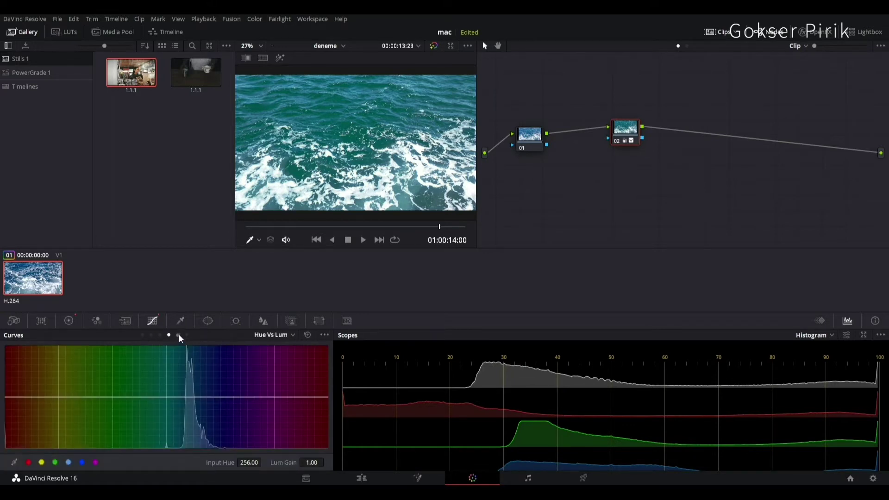
{"action": "left_click", "coordinate": [177, 334]}
{"action": "left_click", "coordinate": [69, 320]}
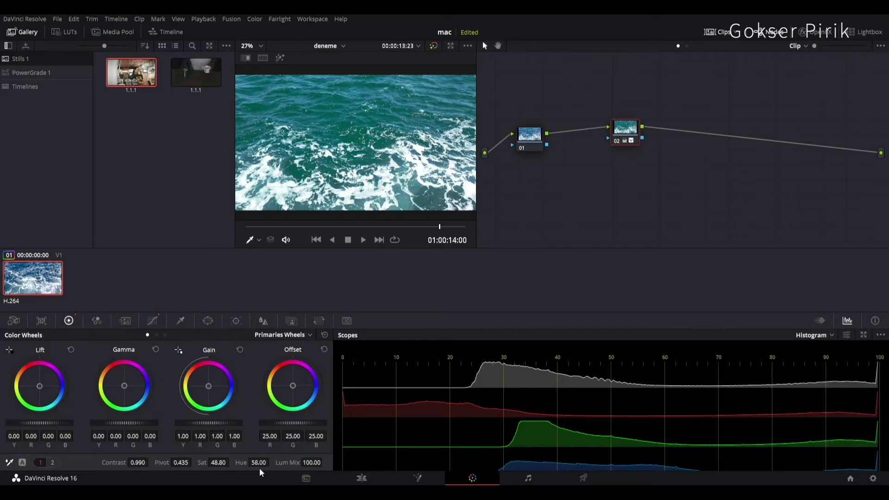
{"action": "mouse_move", "coordinate": [259, 462]}
{"action": "left_mouse_down"}
{"action": "mouse_move", "coordinate": [241, 462]}
{"action": "mouse_move", "coordinate": [269, 463]}
{"action": "mouse_move", "coordinate": [258, 462]}
{"action": "left_mouse_up"}
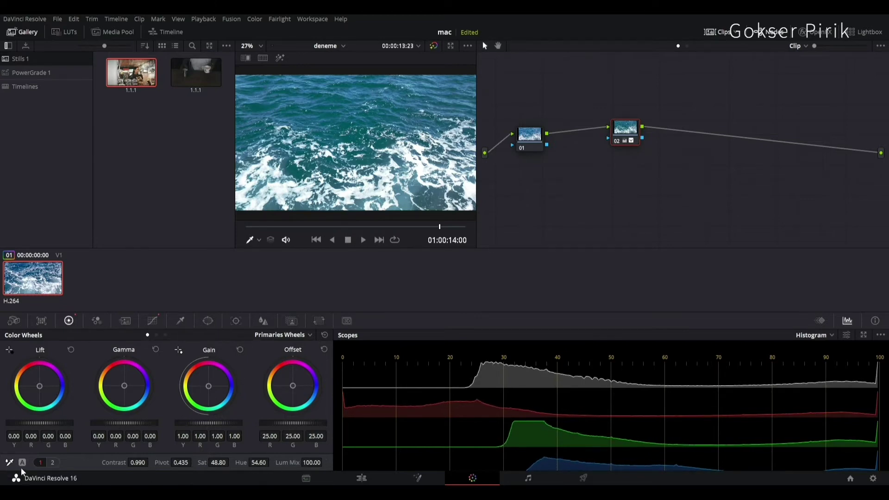
Set Temp to -30.0 on primaries page 2, and test then undo a white-balance pick on the foam.
{"action": "left_click", "coordinate": [53, 463]}
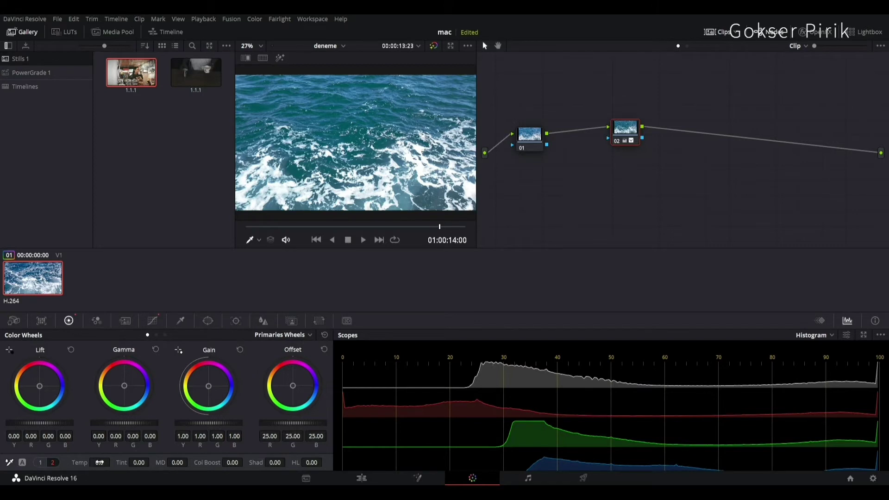
{"action": "left_click_drag", "start_coordinate": [99, 463], "coordinate": [113, 463]}
{"action": "left_click", "coordinate": [9, 462]}
{"action": "left_click", "coordinate": [246, 195]}
{"action": "key", "text": "ctrl+z"}
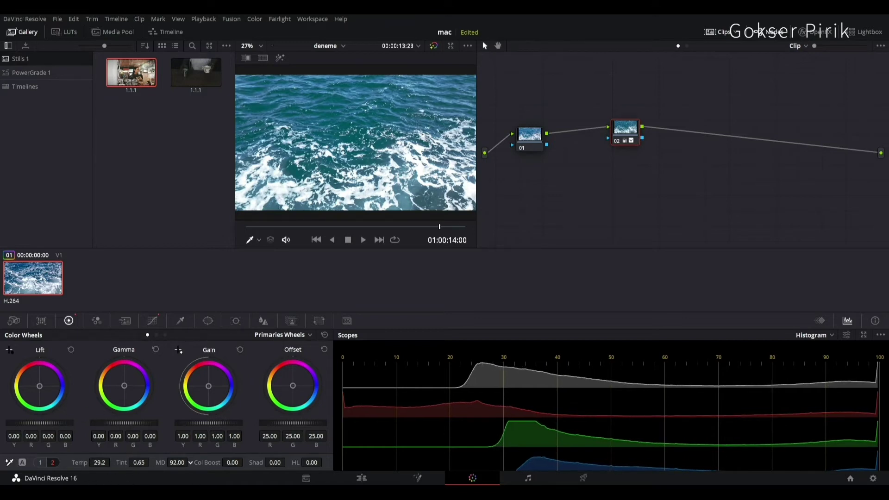
{"action": "left_click", "coordinate": [117, 322]}
{"action": "left_click", "coordinate": [100, 322]}
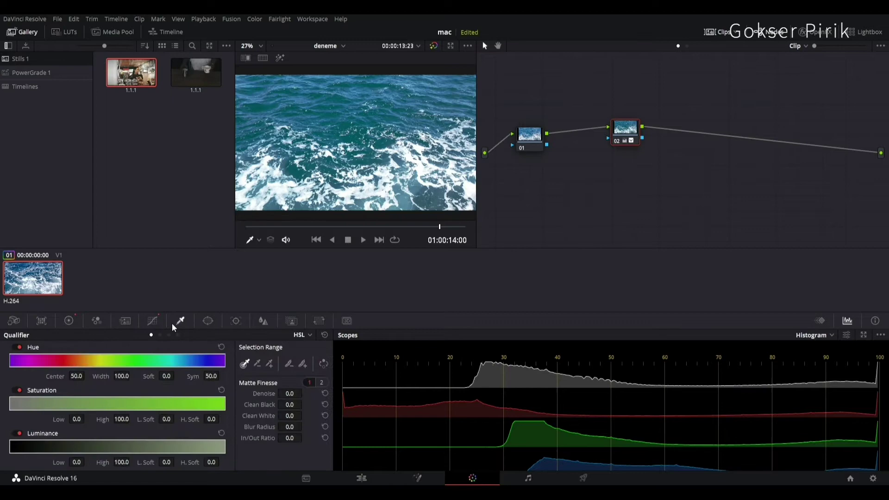
Add serial node 03 after node 02 and label it 'sharpness'.
{"action": "left_click", "coordinate": [207, 321]}
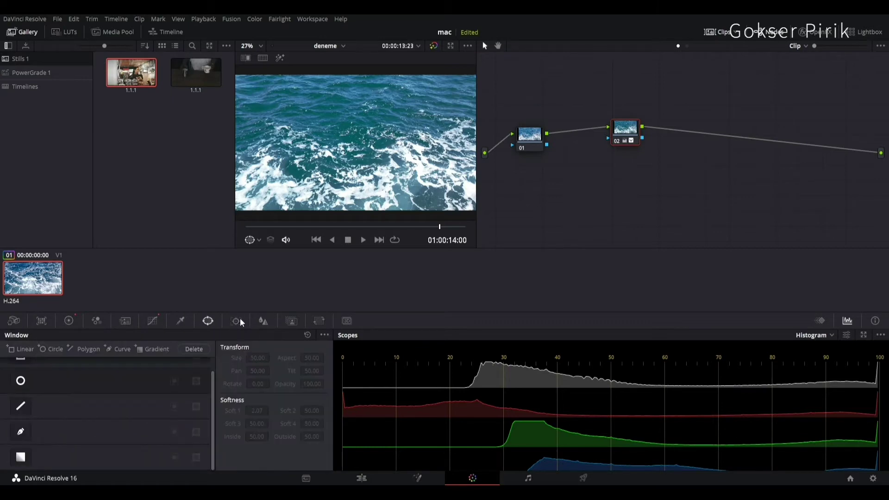
{"action": "left_click", "coordinate": [238, 320]}
{"action": "left_click", "coordinate": [252, 320]}
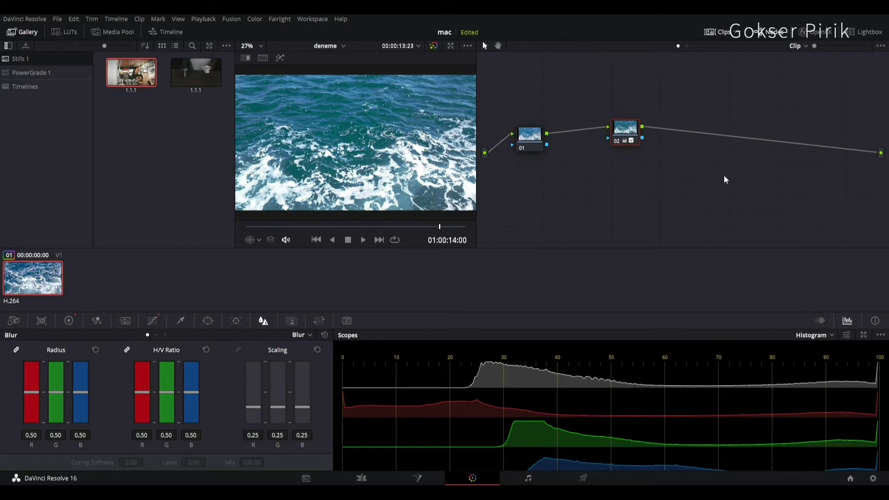
{"action": "key", "text": "alt+s"}
{"action": "type", "text": "sharpness"}
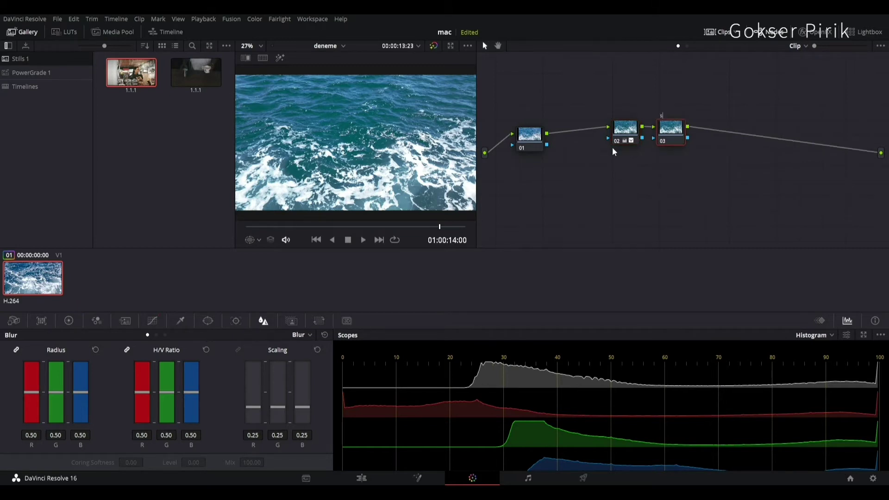
{"action": "key", "text": "Return"}
Label node 02 'color and stuf' and reselect the sharpness node 03.
{"action": "left_click", "coordinate": [624, 132]}
{"action": "type", "text": "color and stuf"}
{"action": "key", "text": "Return"}
{"action": "left_click", "coordinate": [673, 143]}
Set node 03's Blur palette to Sharpen and try smaller linked Radius values.
{"action": "scroll", "coordinate": [309, 359], "scroll_direction": "right", "scroll_amount": 1}
{"action": "mouse_move", "coordinate": [80, 391]}
{"action": "left_mouse_down"}
{"action": "mouse_move", "coordinate": [91, 413]}
{"action": "mouse_move", "coordinate": [89, 399]}
{"action": "left_mouse_up"}
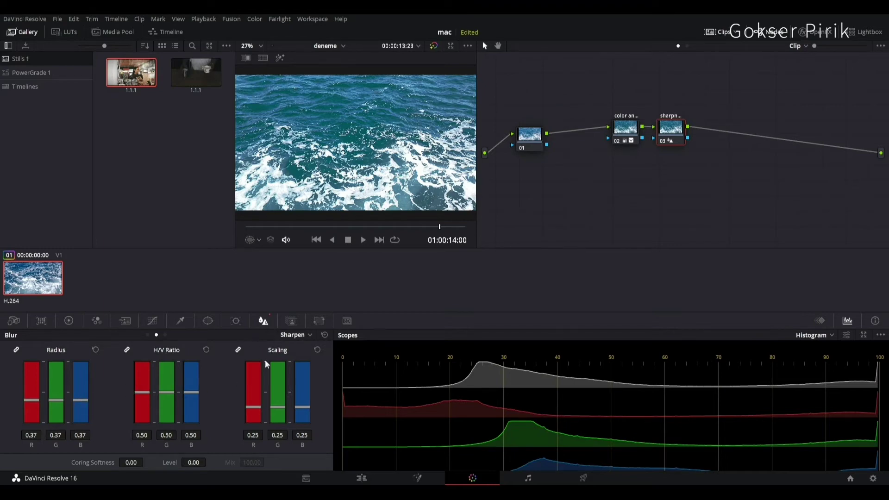
{"action": "left_click_drag", "start_coordinate": [70, 401], "coordinate": [104, 396]}
Reset node 03's sharpen radius to 0.50, then nudge it to 0.51 across R, G and B.
{"action": "double_click", "coordinate": [104, 396]}
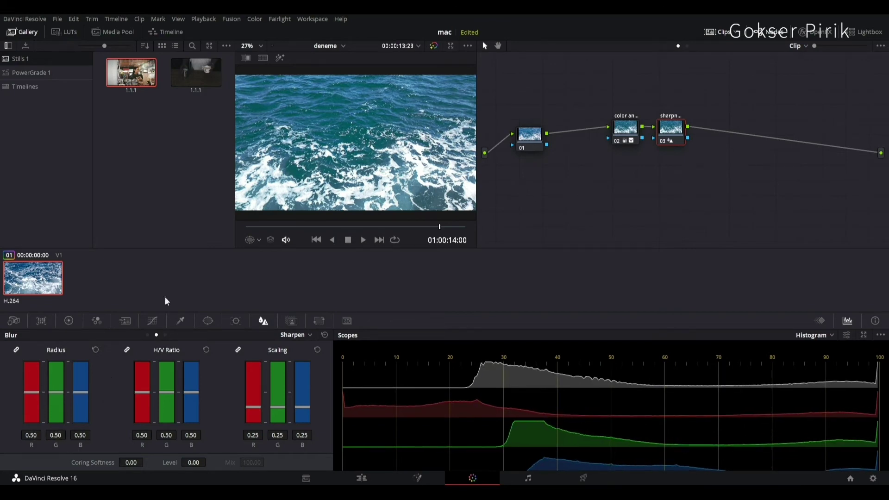
{"action": "scroll", "coordinate": [332, 160], "scroll_direction": "up", "scroll_amount": 5}
{"action": "scroll", "coordinate": [371, 148], "scroll_direction": "up", "scroll_amount": 1}
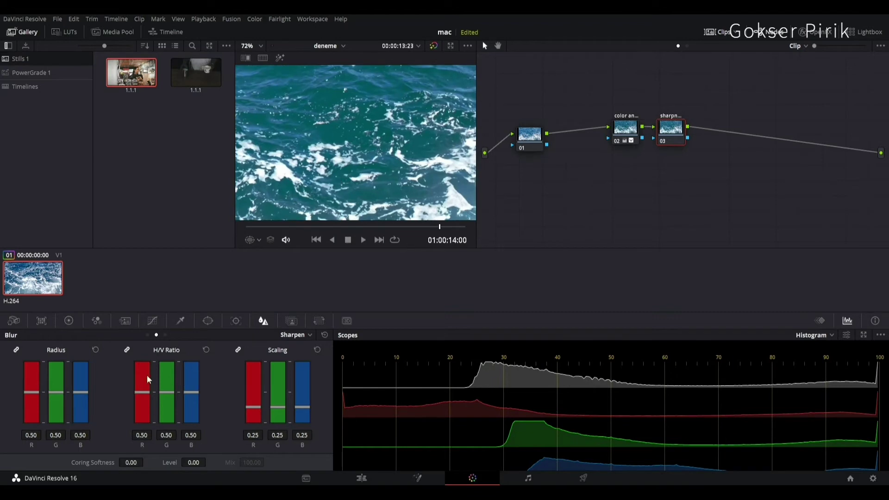
{"action": "left_click_drag", "start_coordinate": [81, 392], "coordinate": [83, 395]}
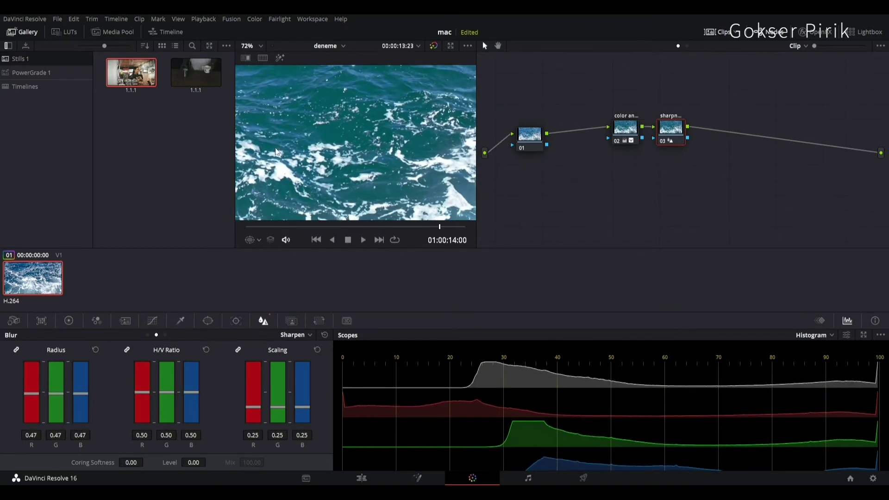
{"action": "scroll", "coordinate": [282, 112], "scroll_direction": "up", "scroll_amount": 1}
{"action": "scroll", "coordinate": [282, 113], "scroll_direction": "up", "scroll_amount": 5}
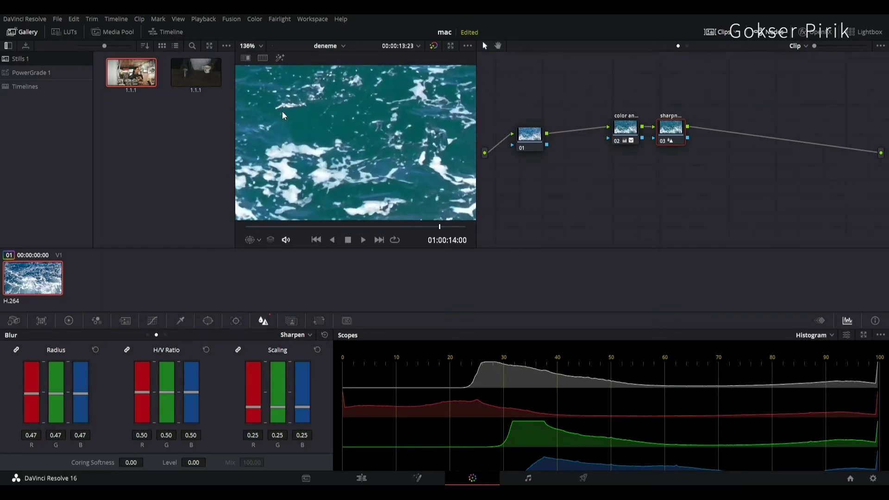
{"action": "scroll", "coordinate": [282, 112], "scroll_direction": "down", "scroll_amount": 7}
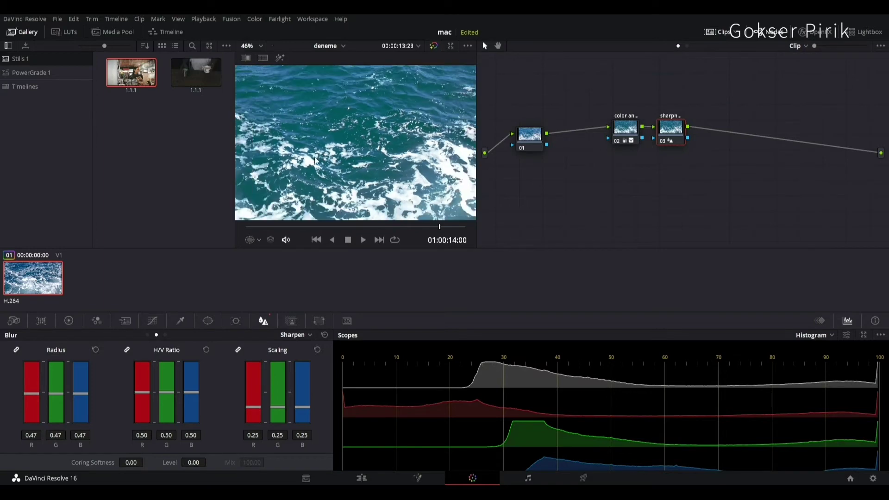
{"action": "scroll", "coordinate": [349, 169], "scroll_direction": "down", "scroll_amount": 1}
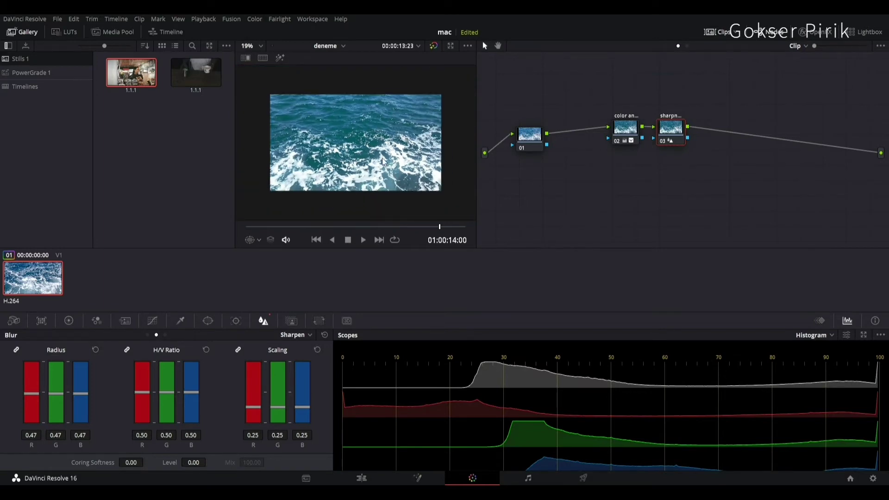
{"action": "scroll", "coordinate": [351, 193], "scroll_direction": "up", "scroll_amount": 4}
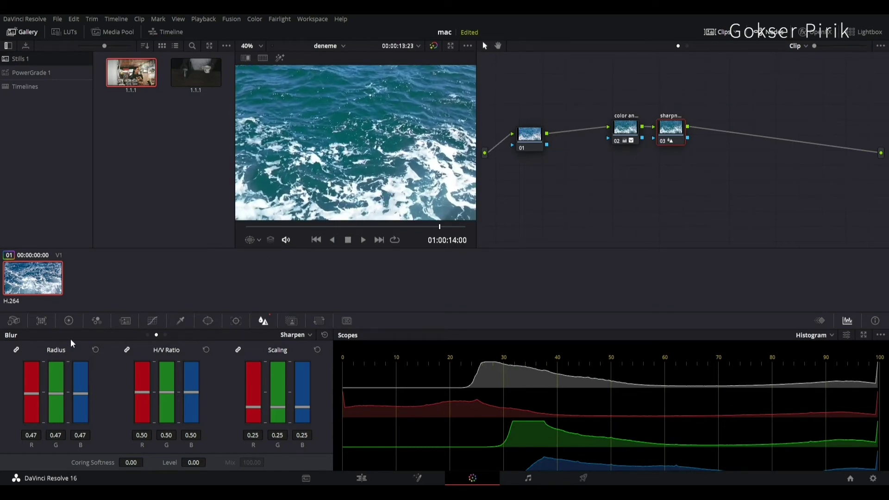
{"action": "left_click_drag", "start_coordinate": [56, 394], "coordinate": [57, 391]}
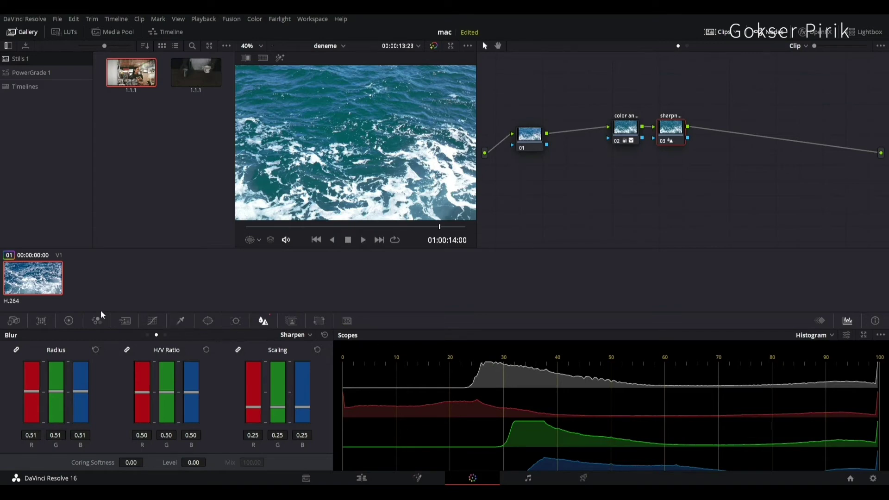
Set node 03's primary Gamma to -0.05 and Offset to 26.15, then show the Log wheels.
{"action": "left_click", "coordinate": [68, 320]}
{"action": "scroll", "coordinate": [395, 174], "scroll_direction": "down", "scroll_amount": 3}
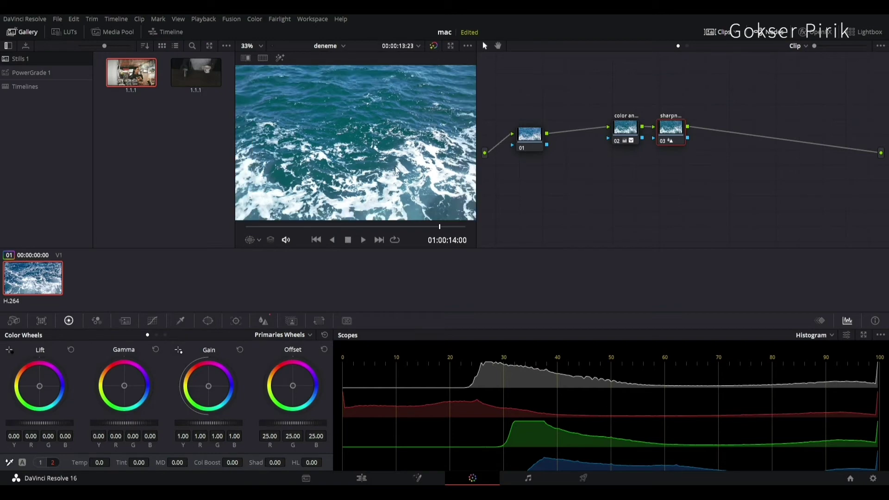
{"action": "scroll", "coordinate": [395, 174], "scroll_direction": "up", "scroll_amount": 1}
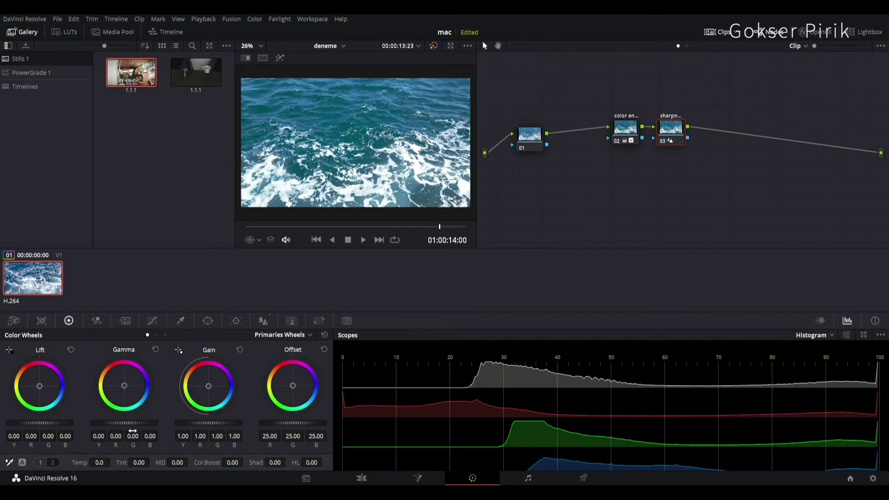
{"action": "left_click_drag", "start_coordinate": [126, 422], "coordinate": [111, 423]}
{"action": "left_click_drag", "start_coordinate": [47, 422], "coordinate": [44, 422]}
{"action": "mouse_move", "coordinate": [212, 423]}
{"action": "left_mouse_down"}
{"action": "mouse_move", "coordinate": [221, 423]}
{"action": "mouse_move", "coordinate": [212, 422]}
{"action": "left_mouse_up"}
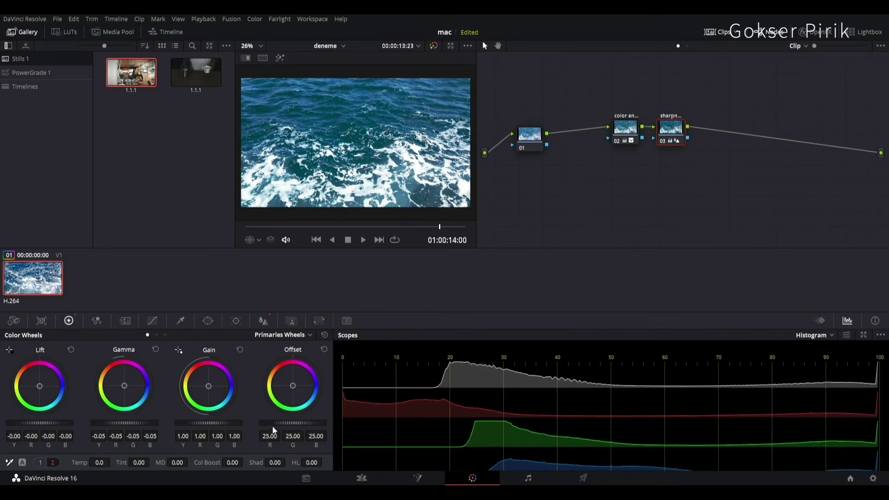
{"action": "left_click_drag", "start_coordinate": [273, 426], "coordinate": [289, 426]}
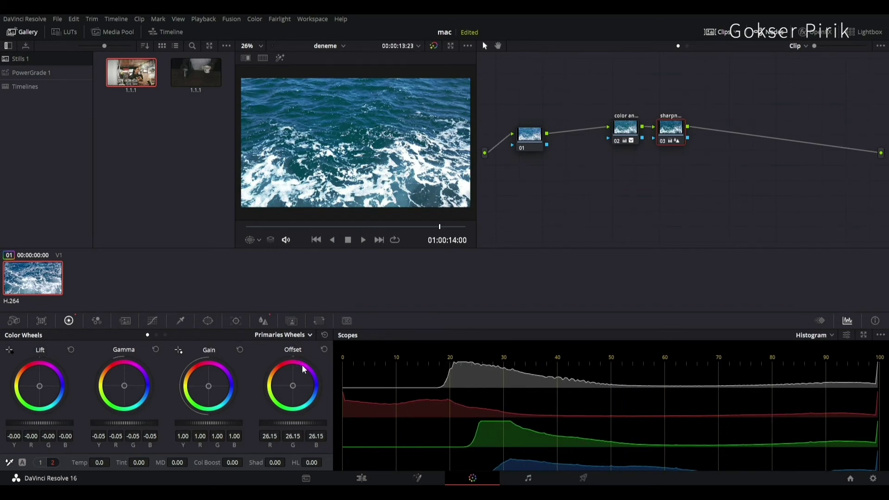
{"action": "scroll", "coordinate": [304, 370], "scroll_direction": "right", "scroll_amount": 2}
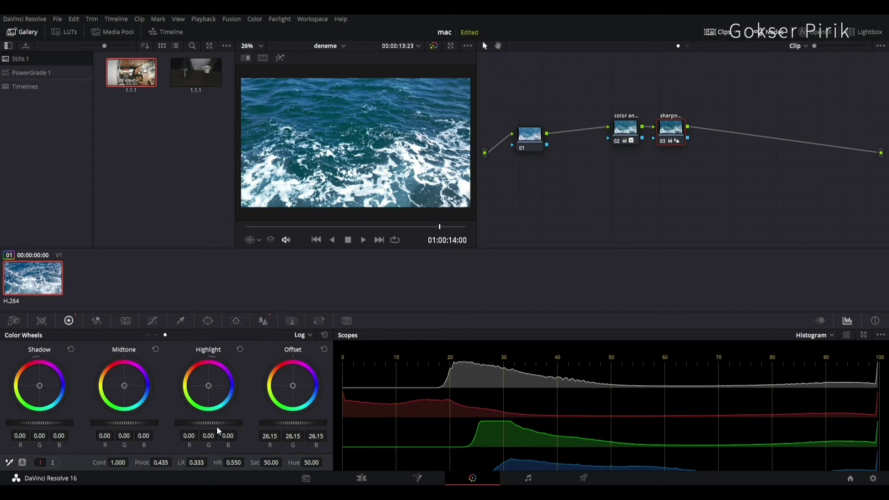
Adjust the Log master wheels to Shadow -0.11, Midtone 0.14 and Offset 27.90.
{"action": "left_click_drag", "start_coordinate": [217, 423], "coordinate": [210, 423]}
{"action": "left_click_drag", "start_coordinate": [146, 420], "coordinate": [157, 420]}
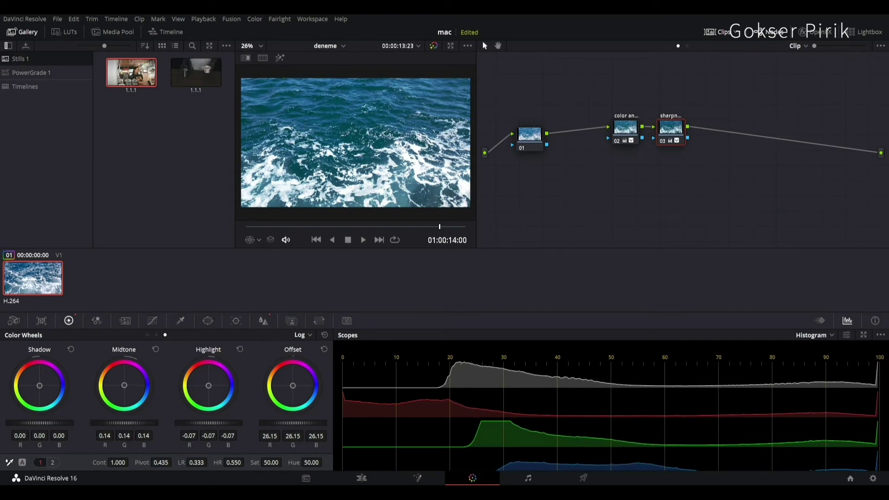
{"action": "left_click_drag", "start_coordinate": [39, 422], "coordinate": [34, 422]}
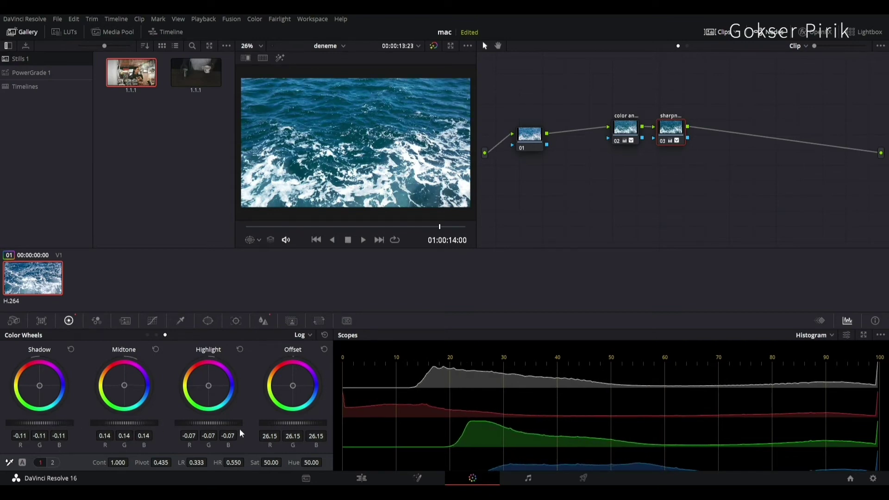
{"action": "left_click_drag", "start_coordinate": [278, 426], "coordinate": [283, 426]}
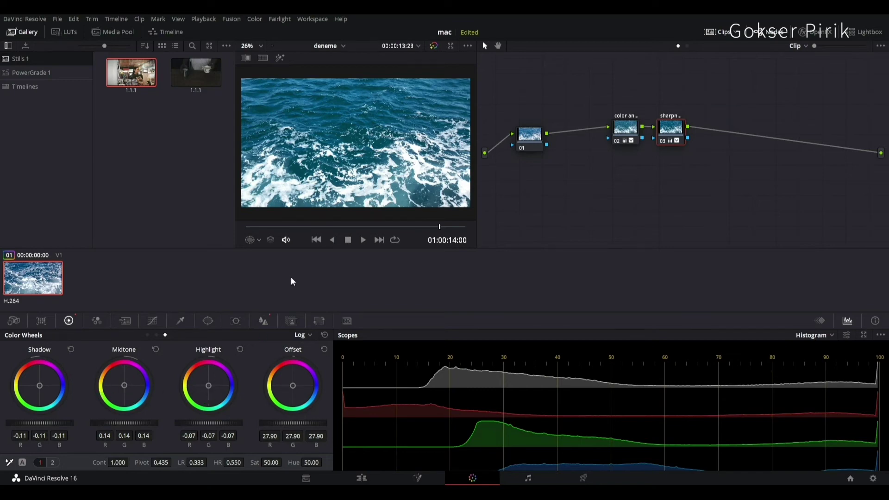
Tint the Highlight wheel slightly toward teal.
{"action": "scroll", "coordinate": [268, 178], "scroll_direction": "up", "scroll_amount": 3}
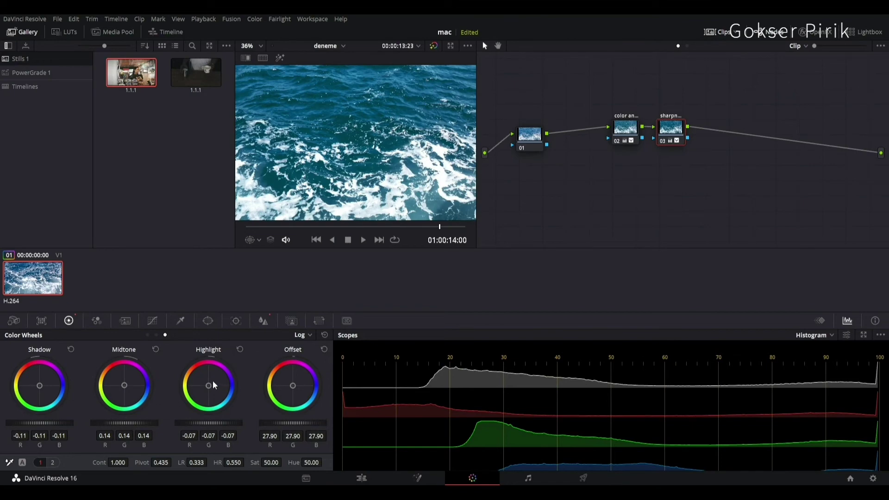
{"action": "mouse_move", "coordinate": [213, 385]}
{"action": "left_mouse_down"}
{"action": "mouse_move", "coordinate": [194, 383]}
{"action": "mouse_move", "coordinate": [209, 386]}
{"action": "left_mouse_up"}
{"action": "scroll", "coordinate": [361, 170], "scroll_direction": "down", "scroll_amount": 1}
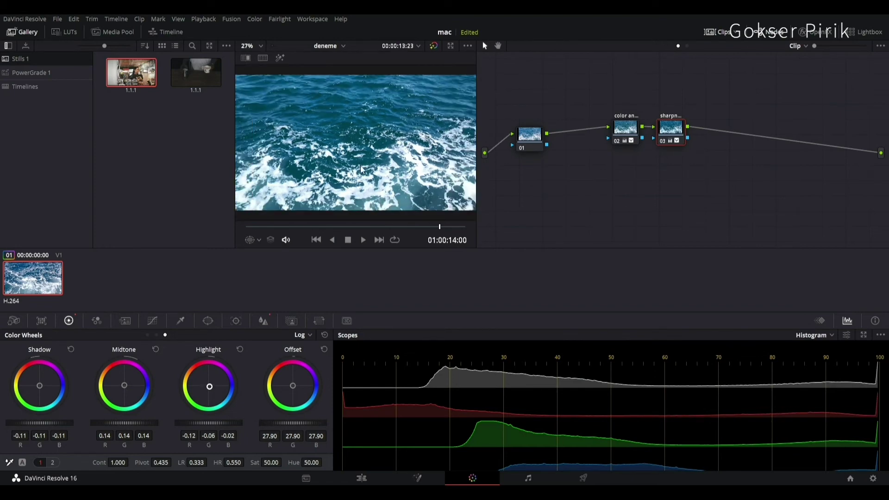
{"action": "scroll", "coordinate": [361, 169], "scroll_direction": "down", "scroll_amount": 1}
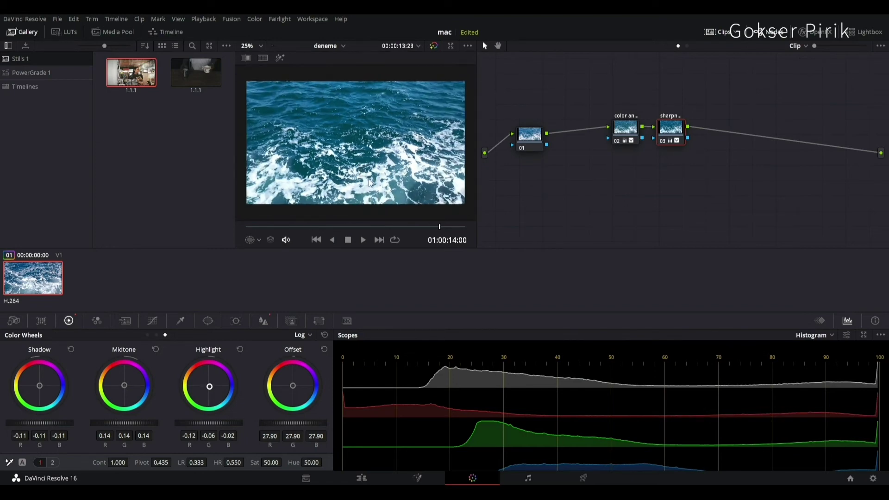